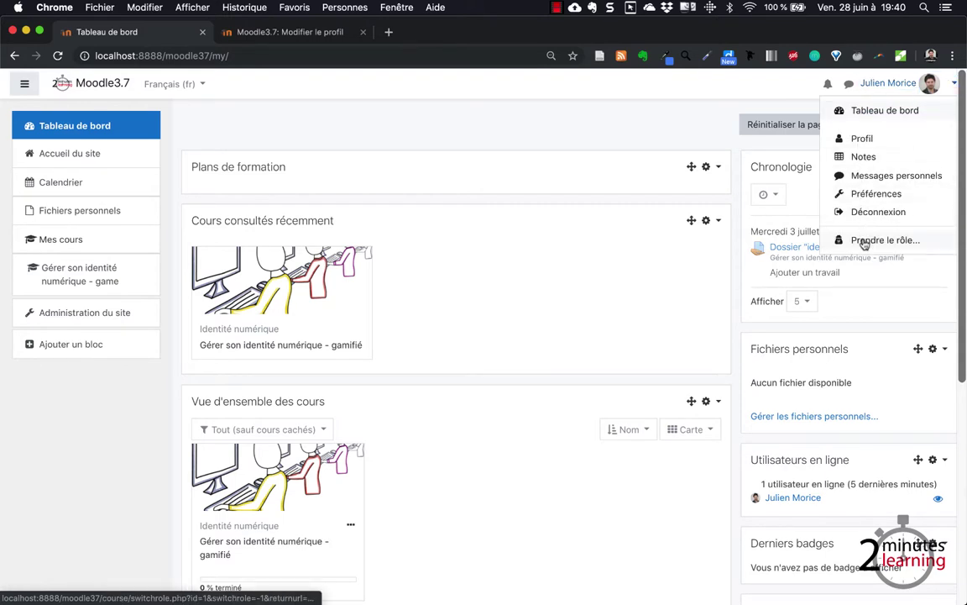
- Open the logged-in user's own profile and bring up its profile editing form
click(861, 139)
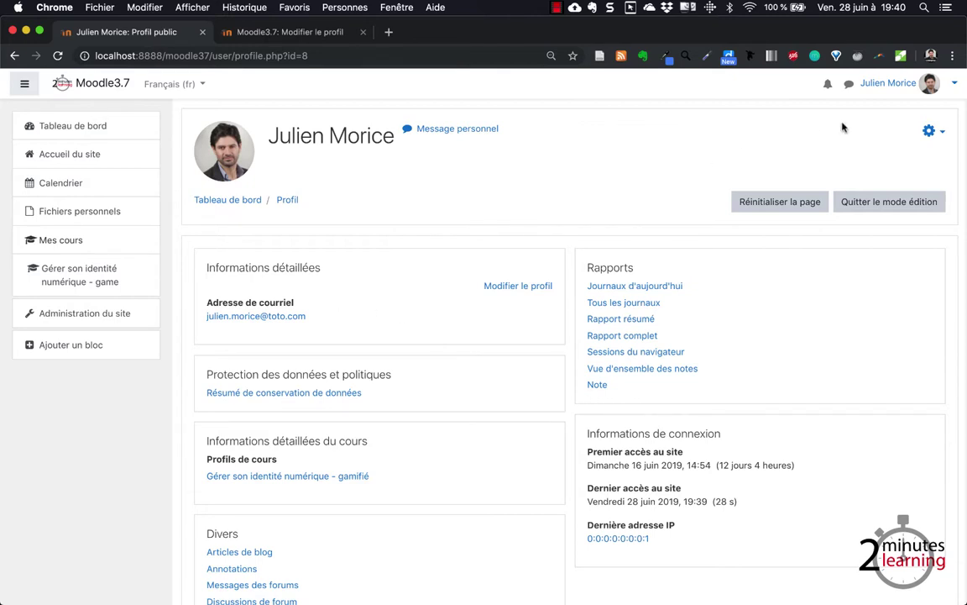
click(930, 131)
click(840, 156)
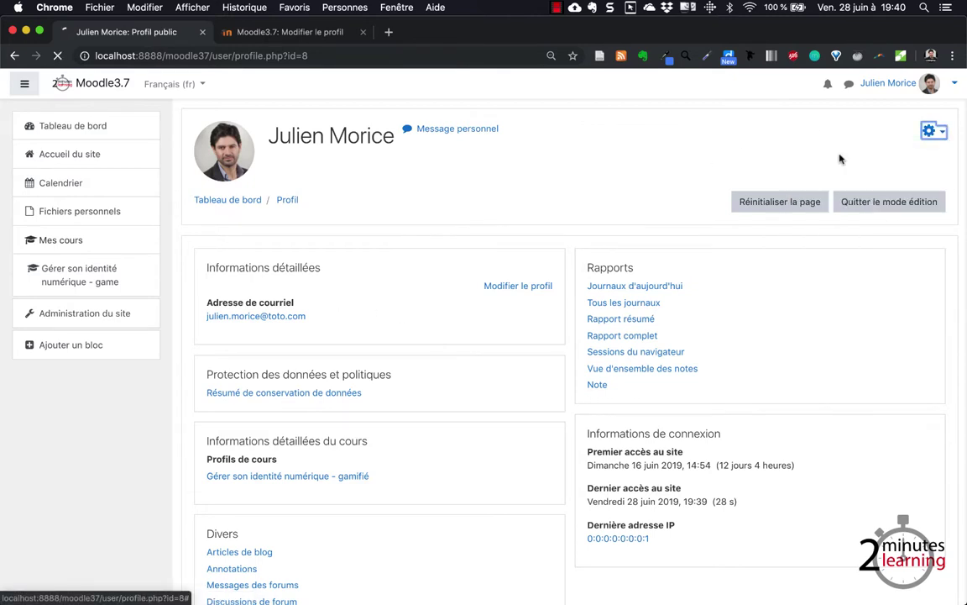
- Examine the fields offered by the profile editing form, from the general account details through the description and user picture sections
scroll(278, 309, down, 10)
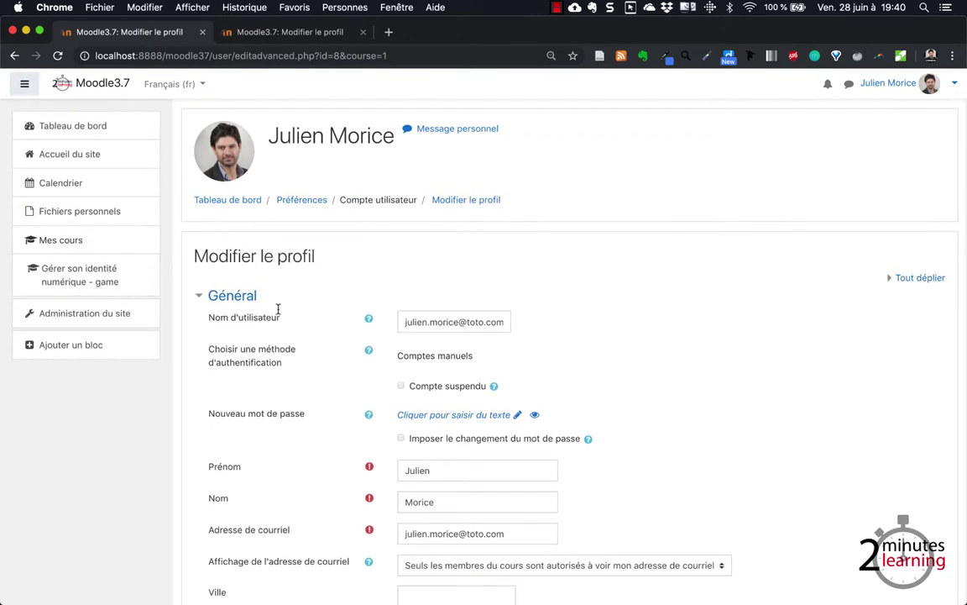
scroll(278, 311, down, 12)
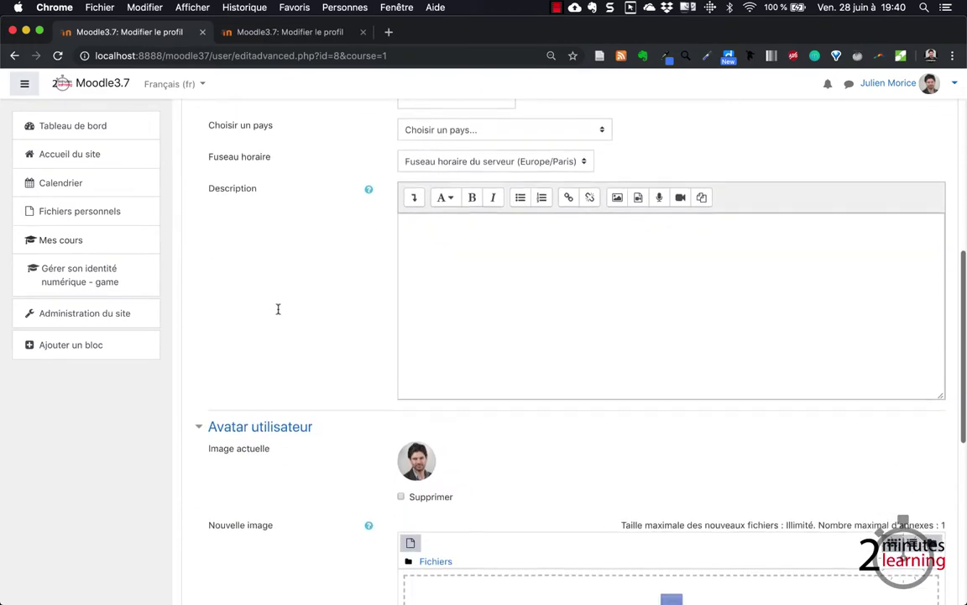
scroll(279, 314, up, 13)
scroll(280, 314, up, 8)
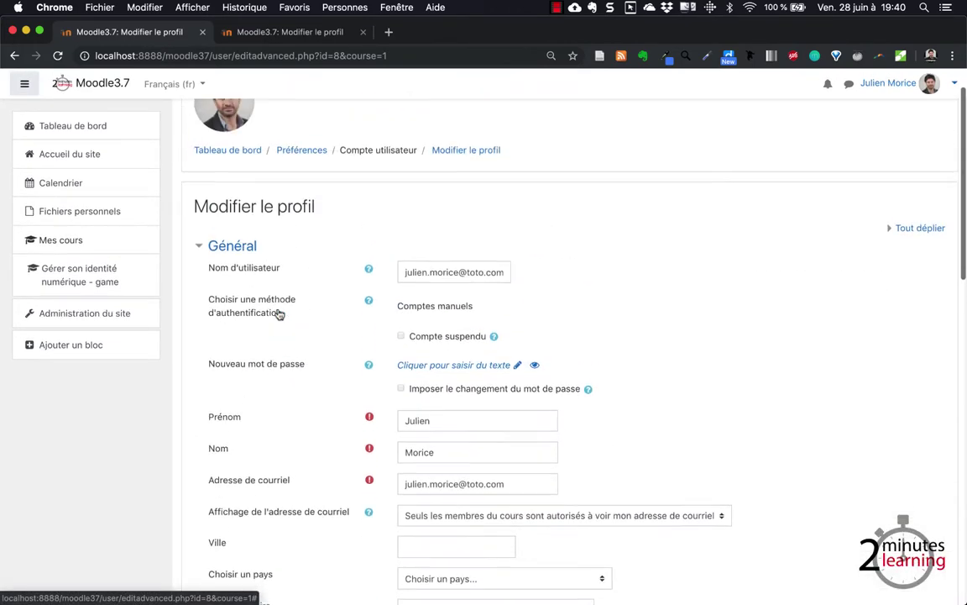
scroll(280, 313, up, 1)
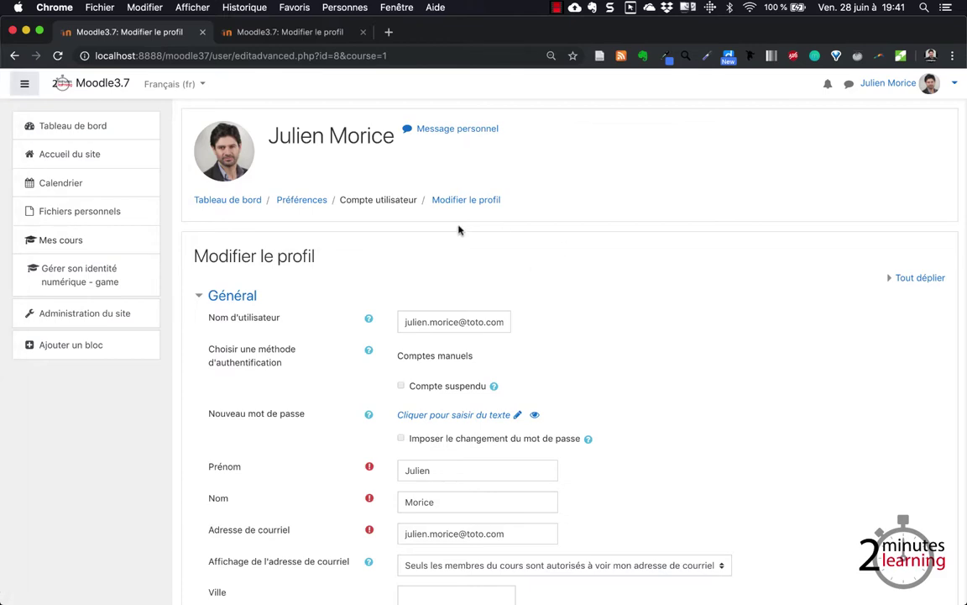
scroll(459, 229, down, 1)
scroll(458, 229, down, 5)
scroll(459, 229, up, 6)
scroll(458, 229, down, 5)
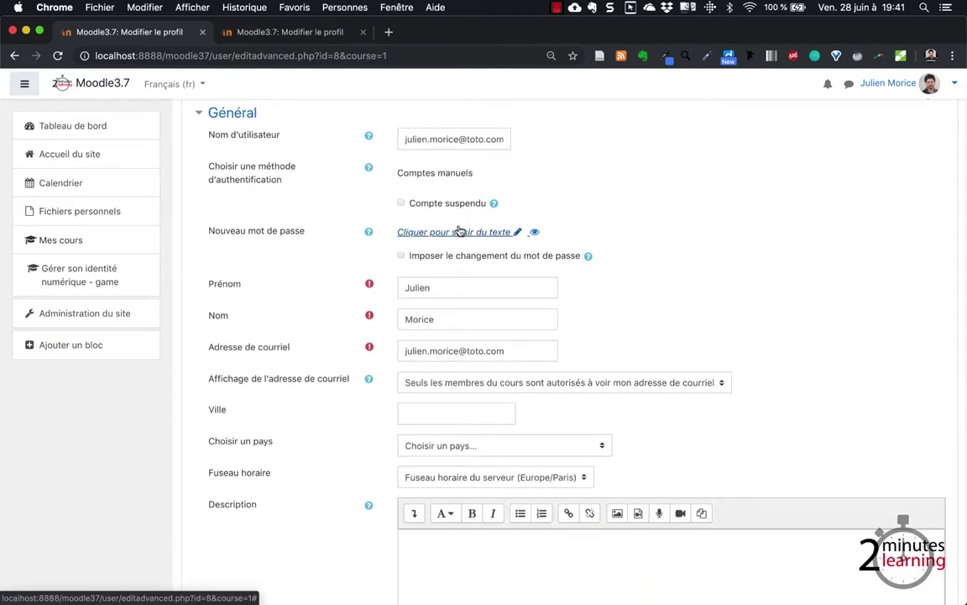
scroll(458, 231, down, 1)
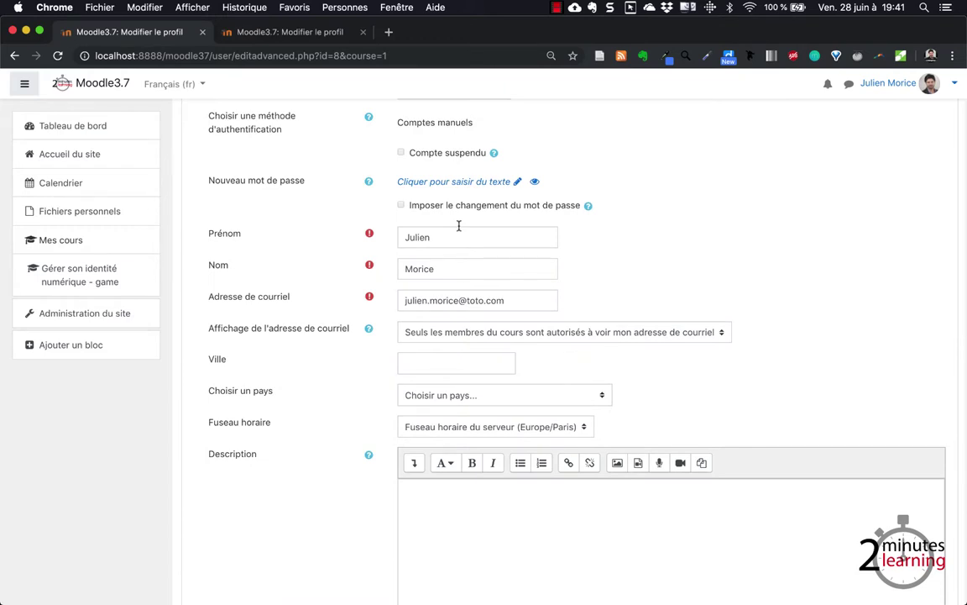
scroll(459, 226, down, 1)
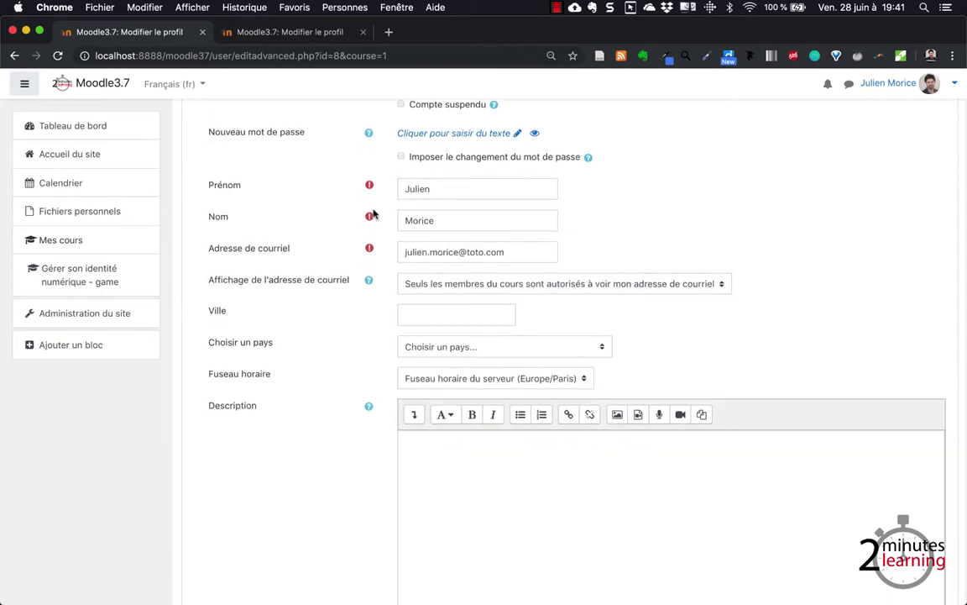
scroll(320, 201, down, 1)
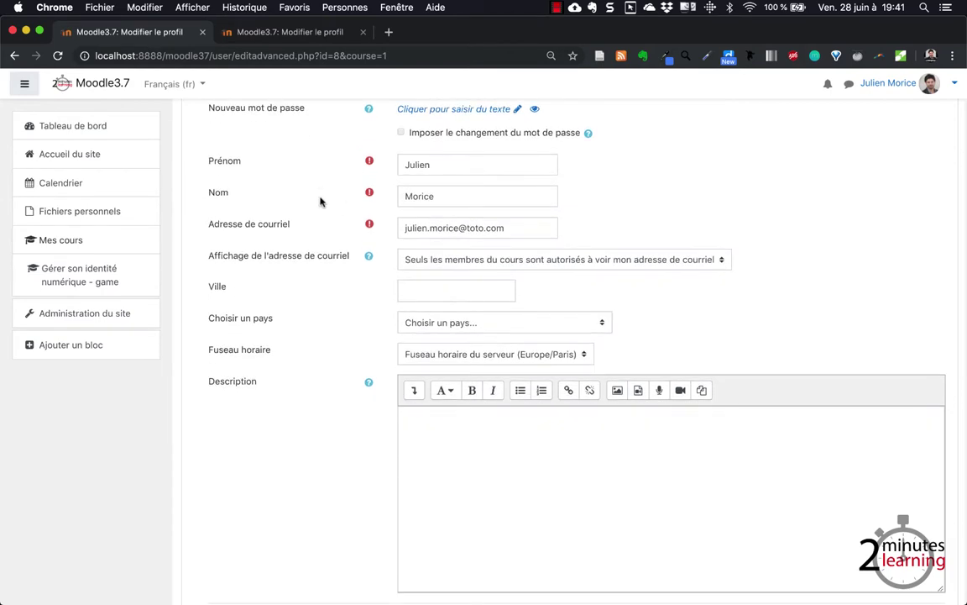
scroll(320, 202, down, 3)
scroll(320, 202, down, 2)
scroll(320, 201, up, 7)
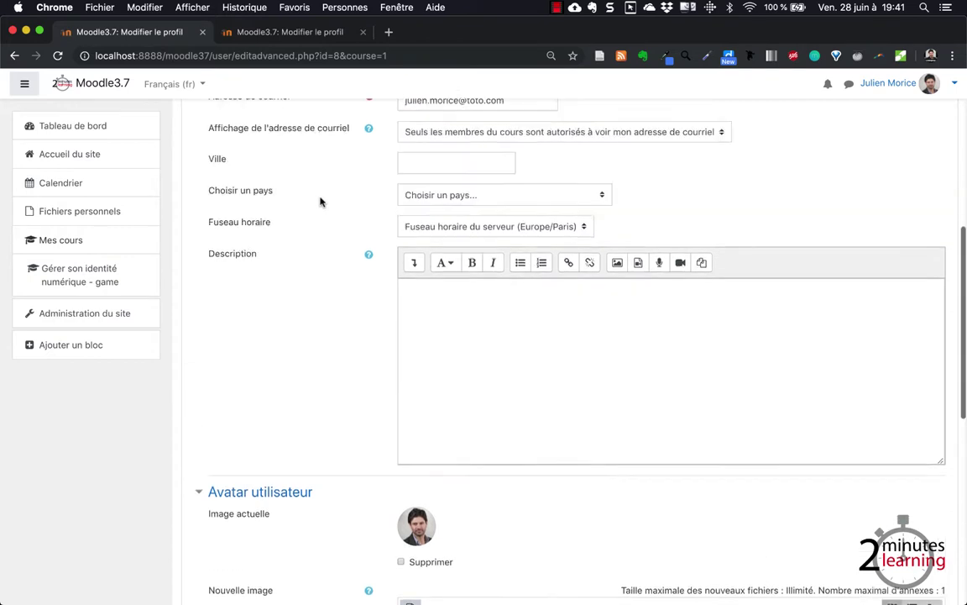
scroll(320, 201, up, 4)
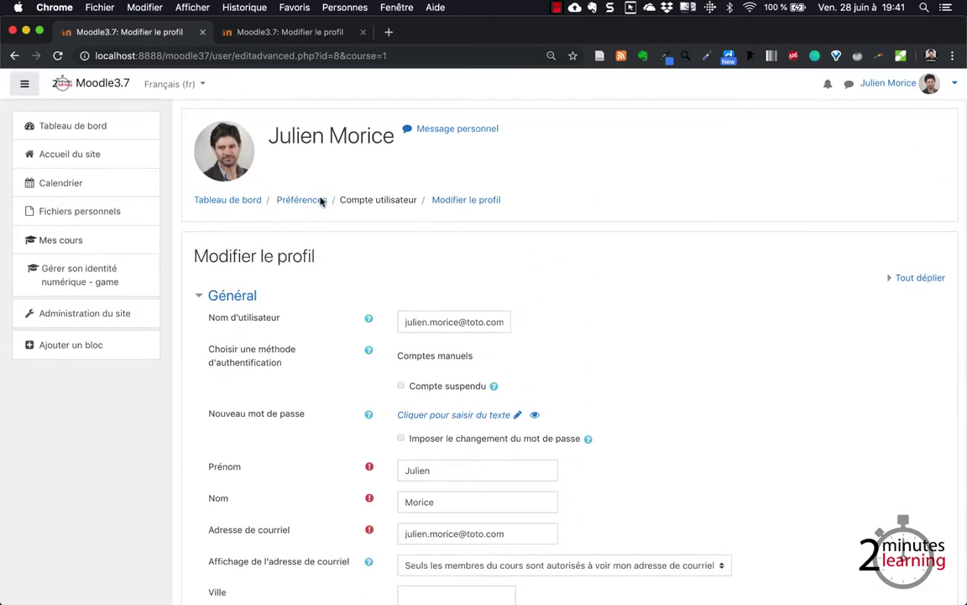
- Search the site administration for "profil" and open the Champs du profil page
click(261, 34)
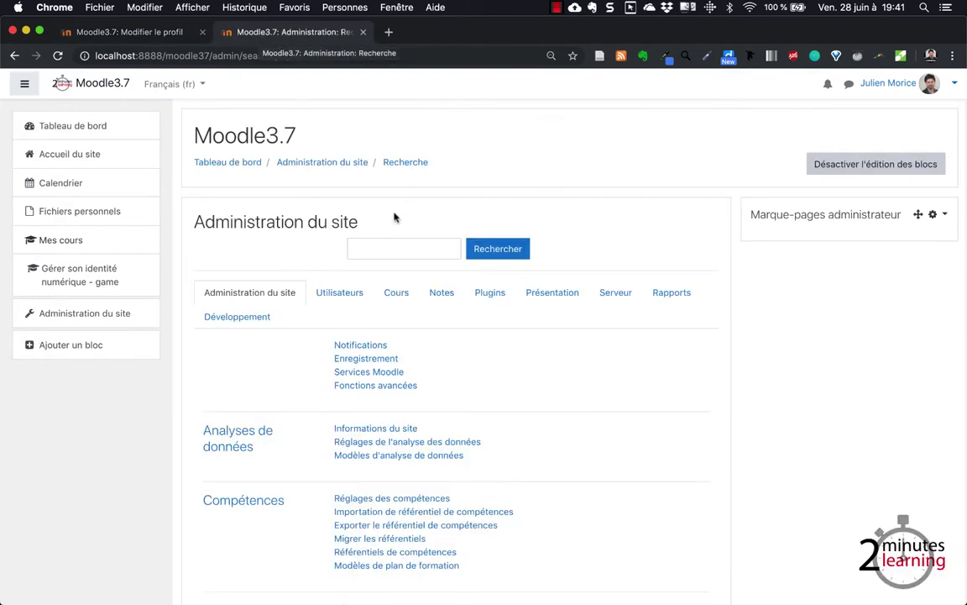
click(390, 251)
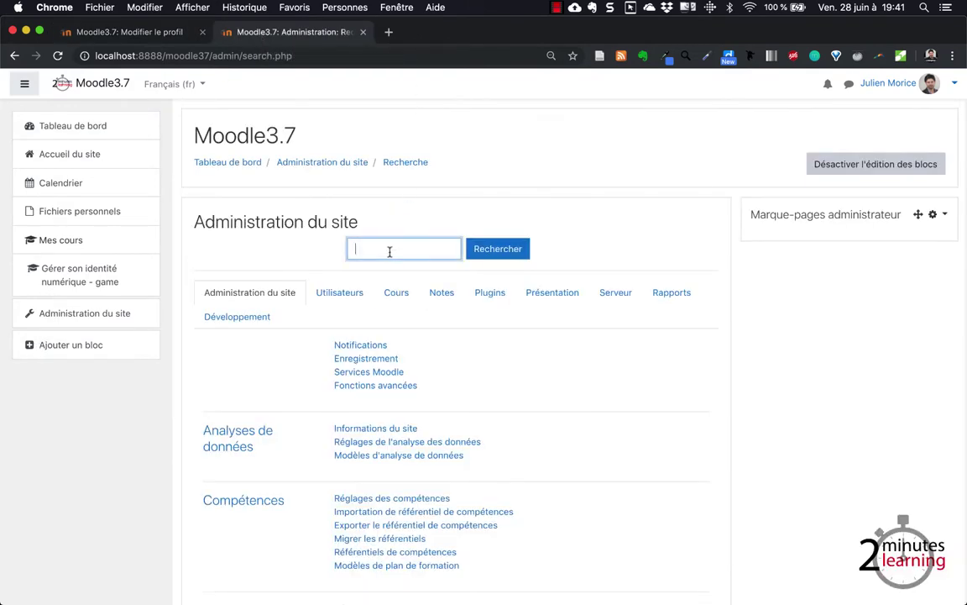
text(profil)
key(Return)
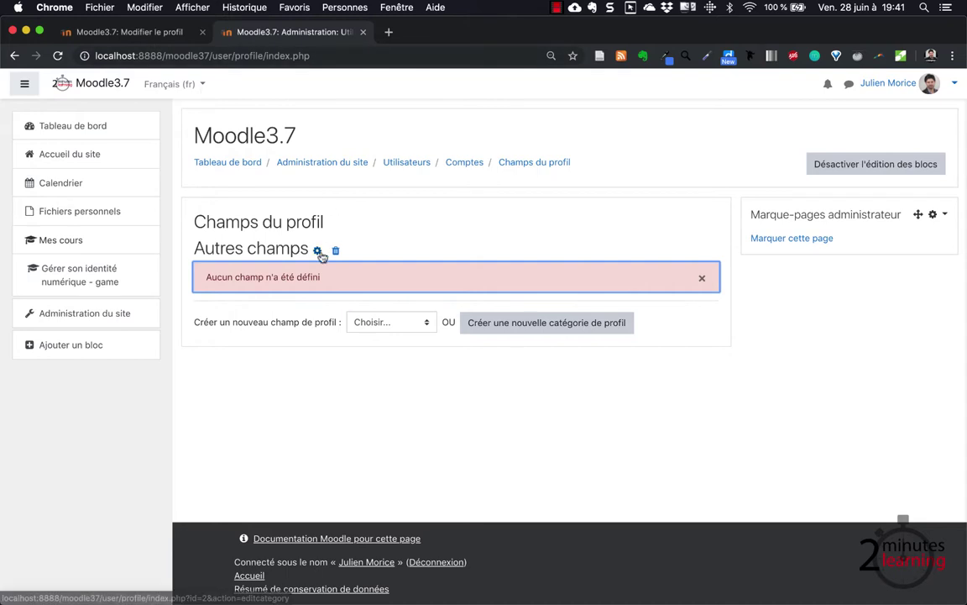
- Check which section headings the profile editing form contains, from Général down to Facultatif
click(102, 33)
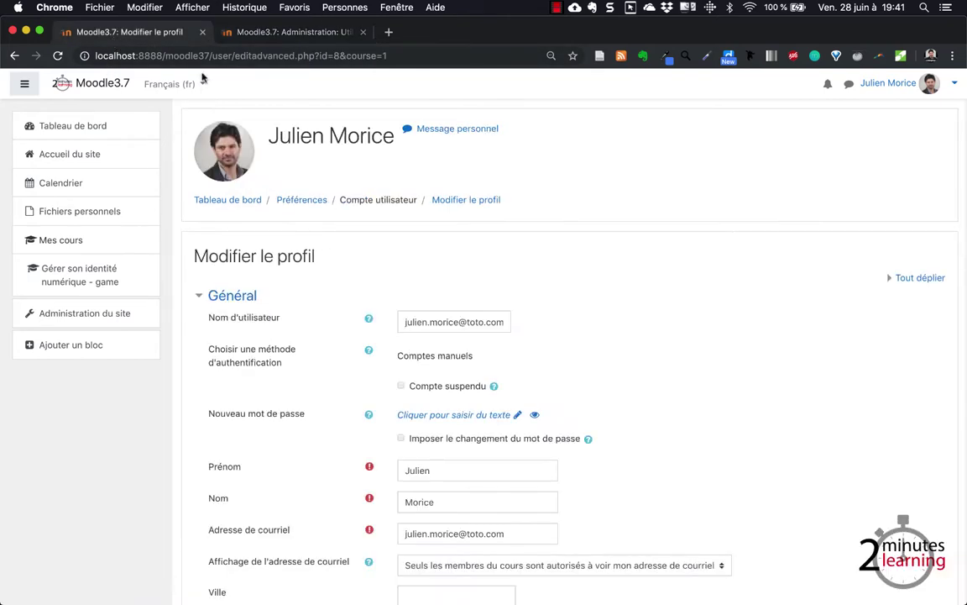
scroll(330, 328, down, 5)
scroll(190, 218, up, 3)
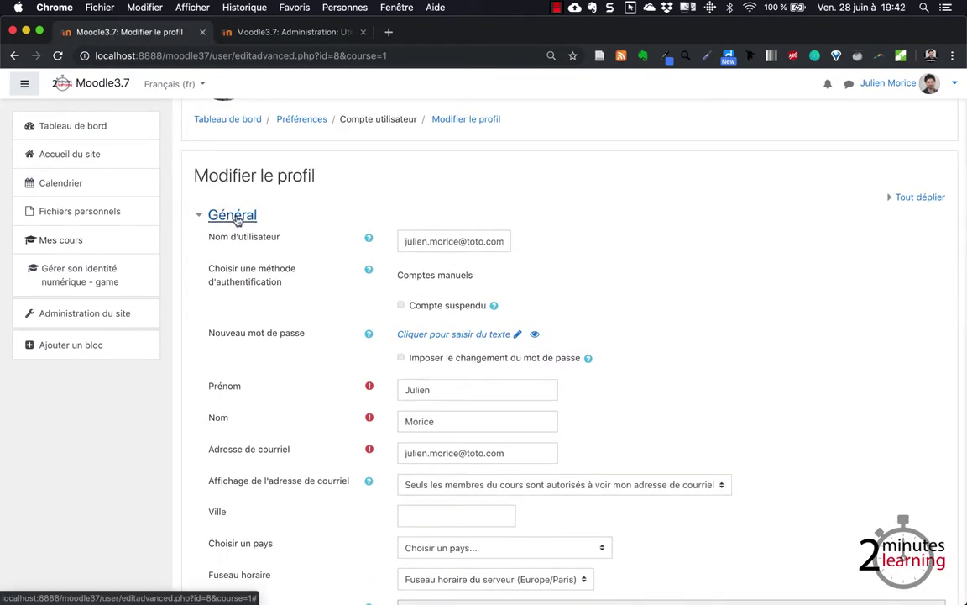
scroll(238, 219, down, 10)
scroll(327, 302, down, 4)
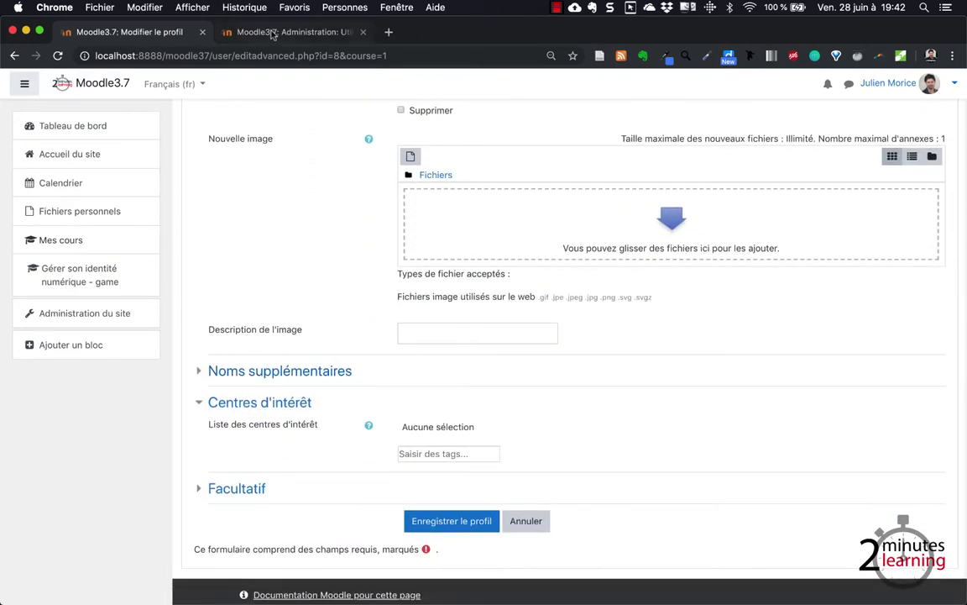
- Rename the Autres champs profile category to "Informations complémentaires" and save it
click(245, 32)
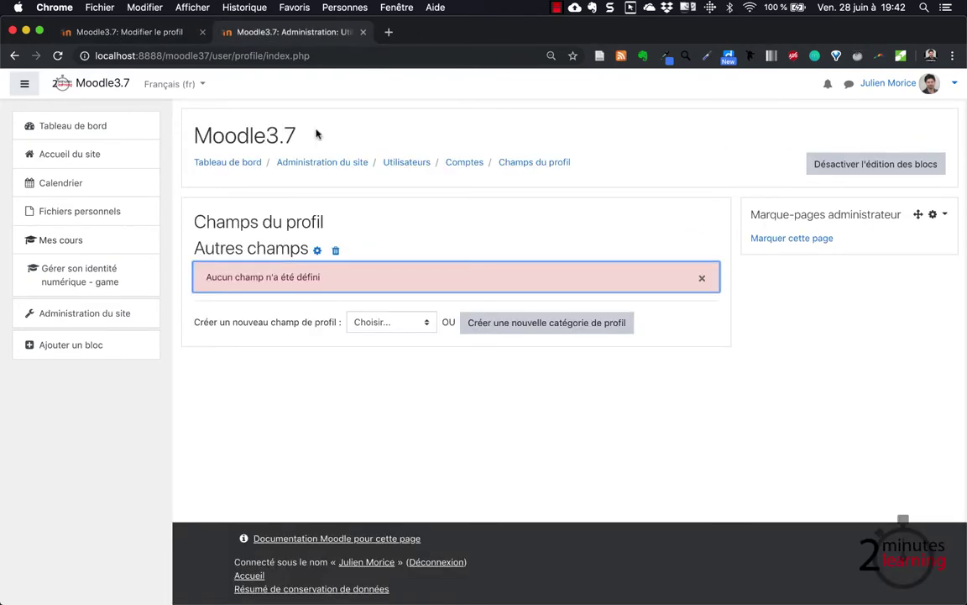
click(317, 252)
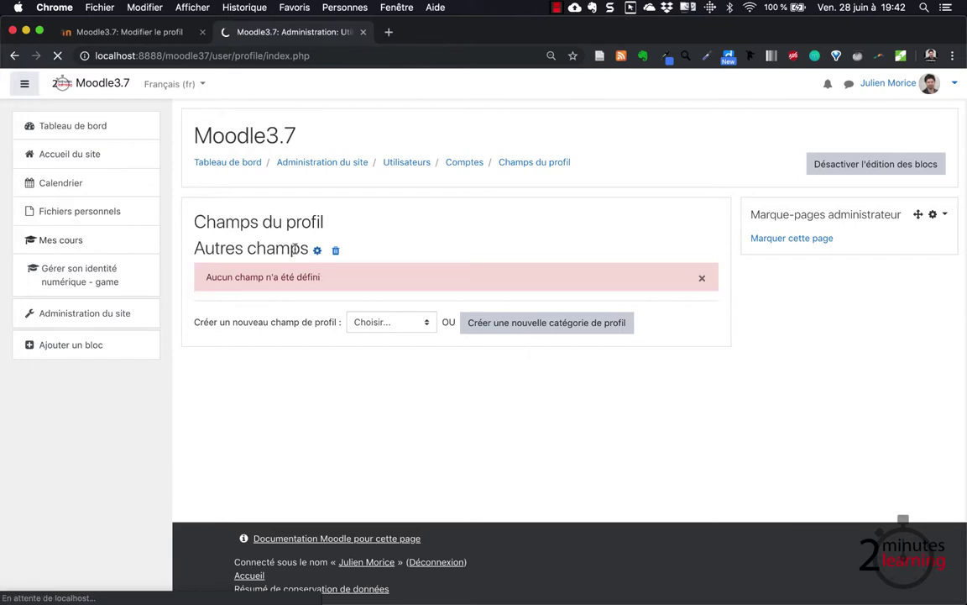
triple_click(425, 248)
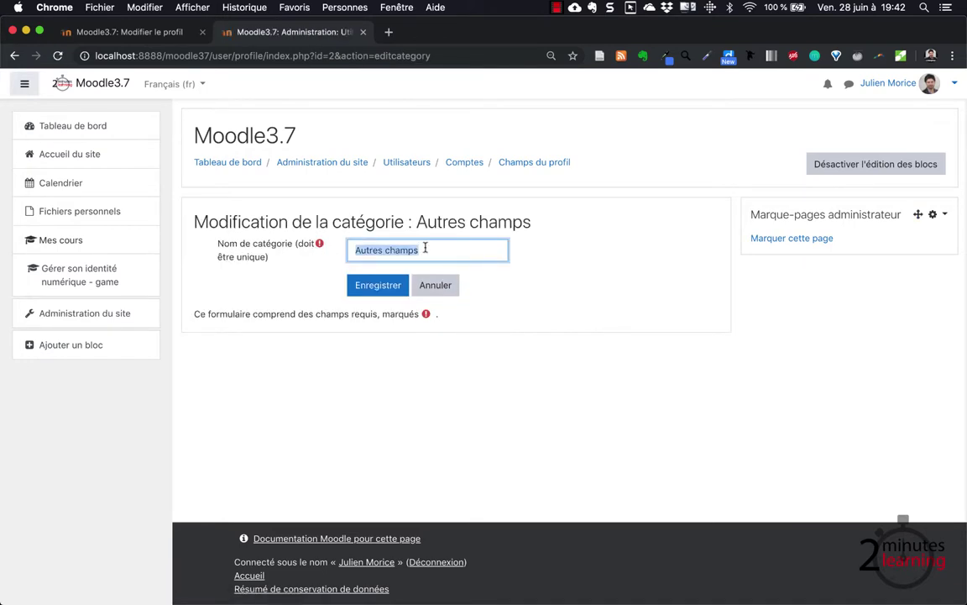
text(Informations complémentaires)
click(379, 285)
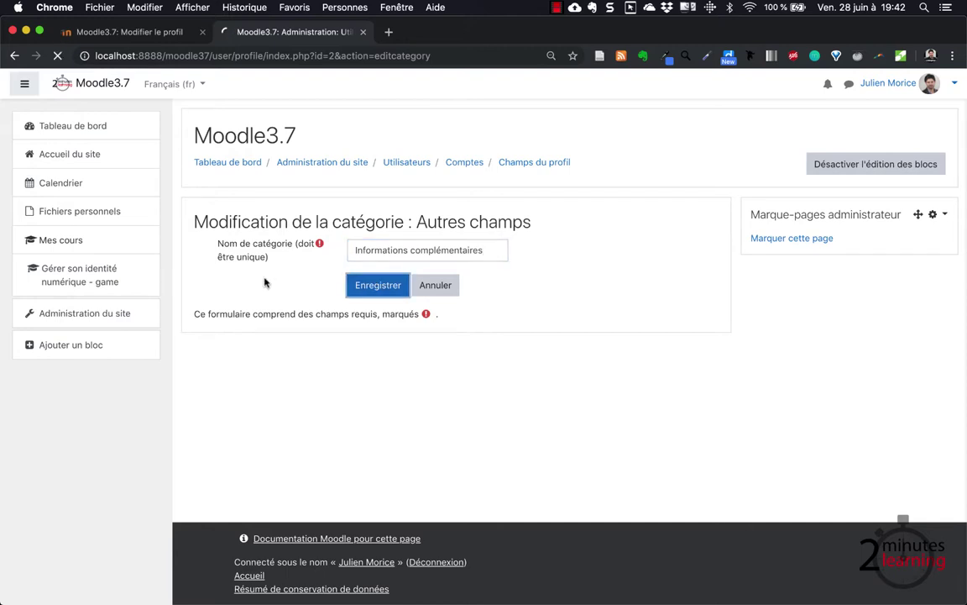
- Start a new Menu déroulant profile field with both its short name and its name set to "Statut"
click(381, 323)
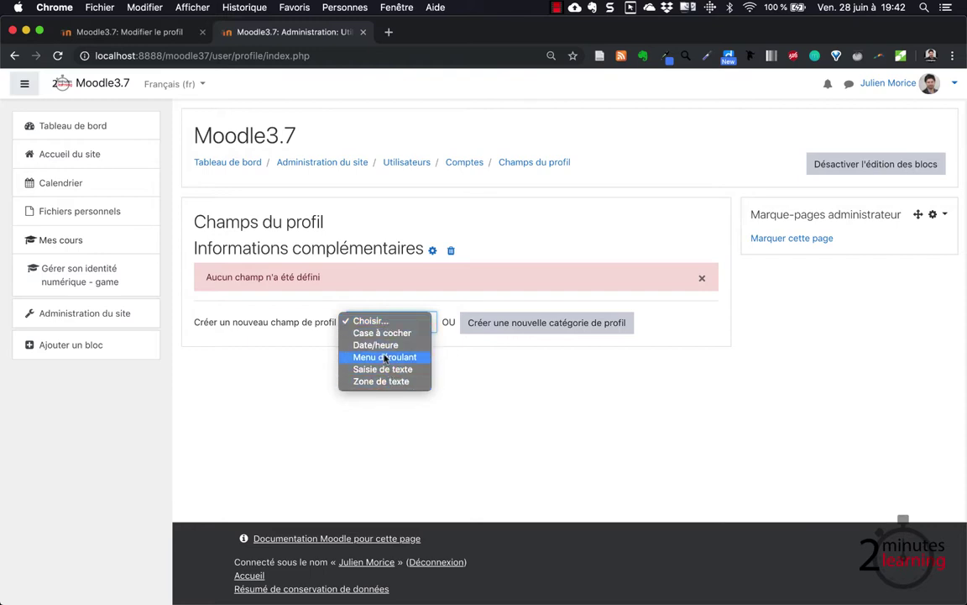
click(385, 357)
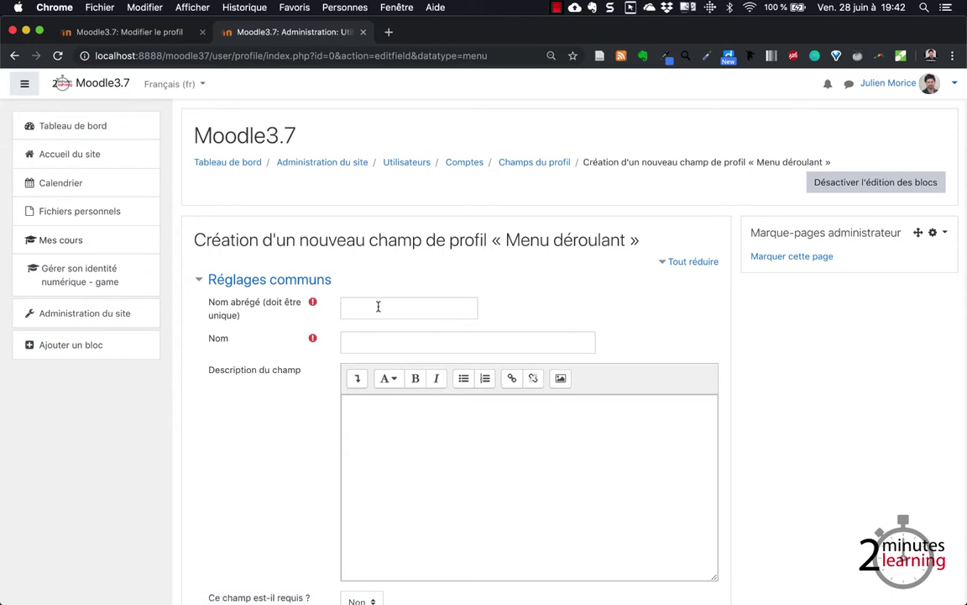
click(378, 306)
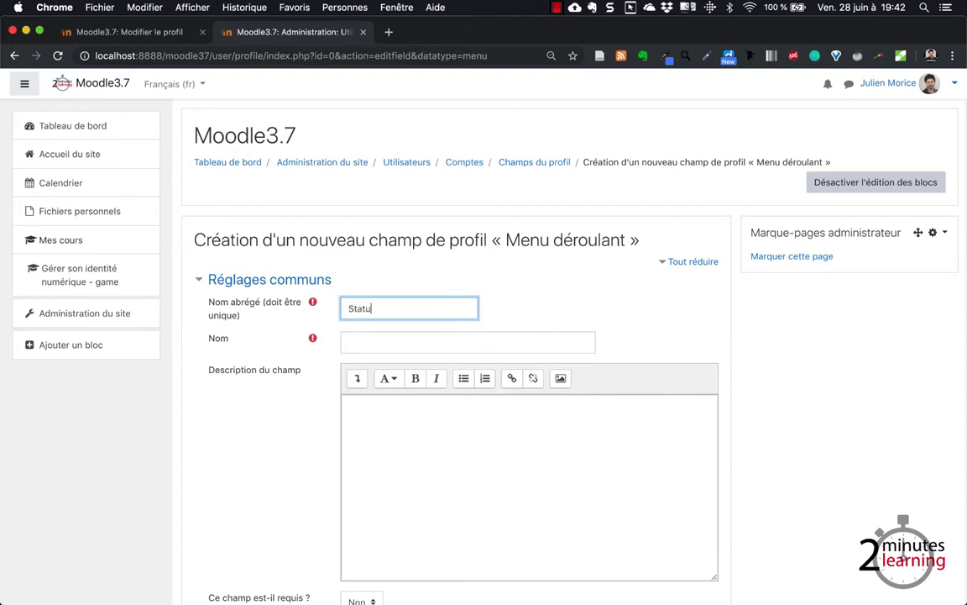
text(Statut)
click(372, 335)
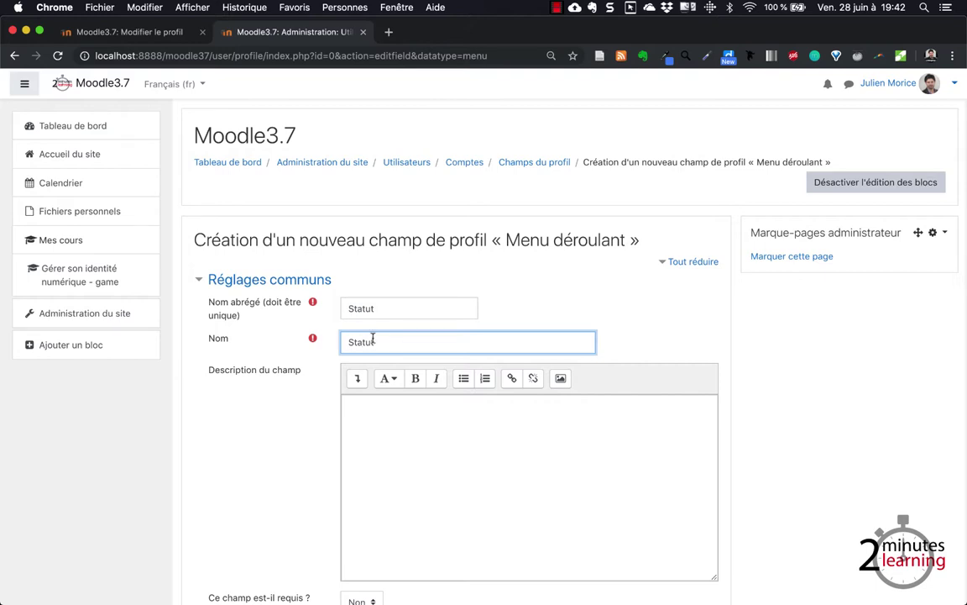
- Review the common settings of the Statut field and make it required by choosing Oui
click(405, 420)
scroll(406, 421, down, 5)
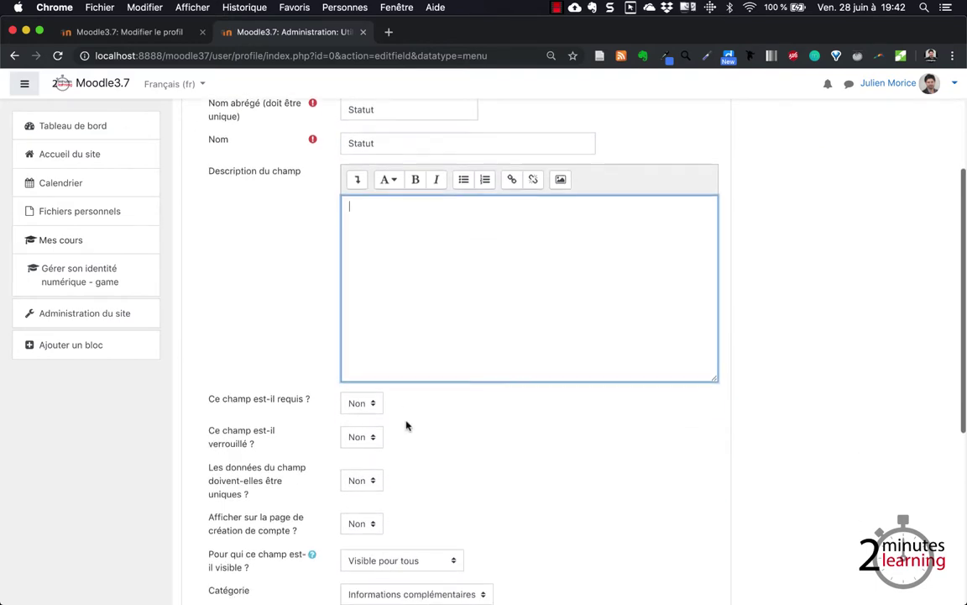
scroll(399, 294, down, 1)
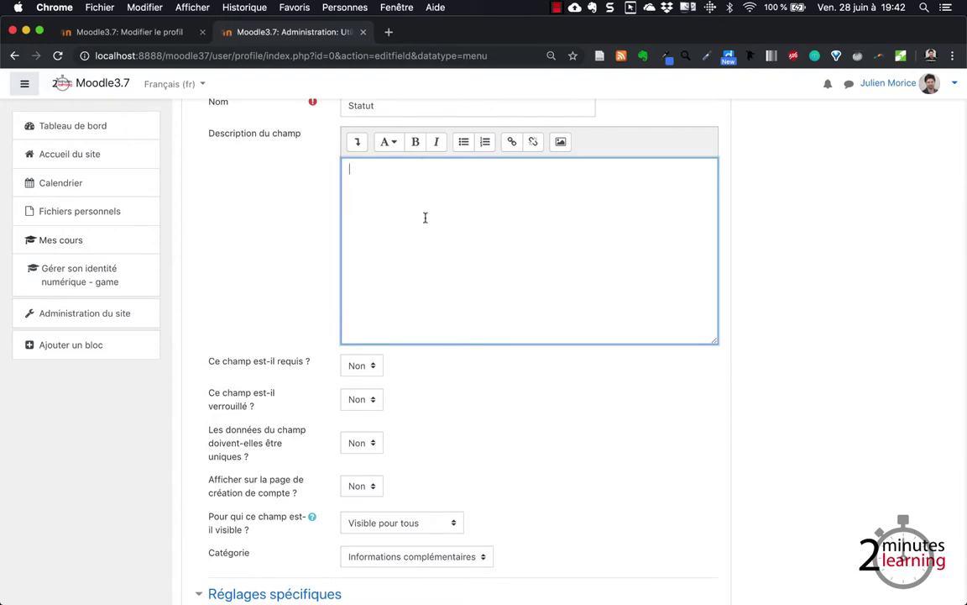
scroll(453, 227, down, 2)
scroll(453, 227, up, 2)
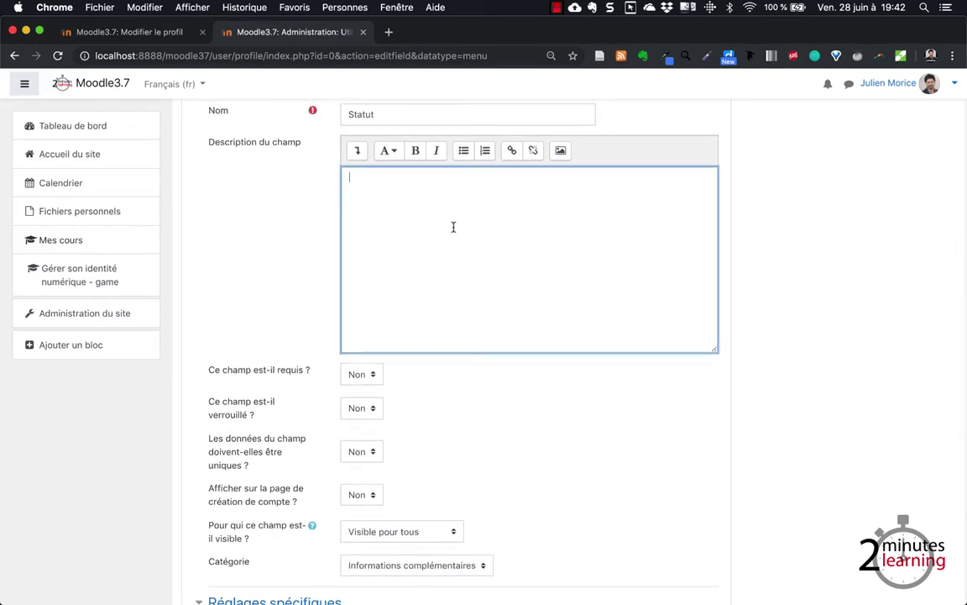
scroll(452, 227, down, 1)
scroll(453, 226, down, 2)
scroll(453, 225, down, 3)
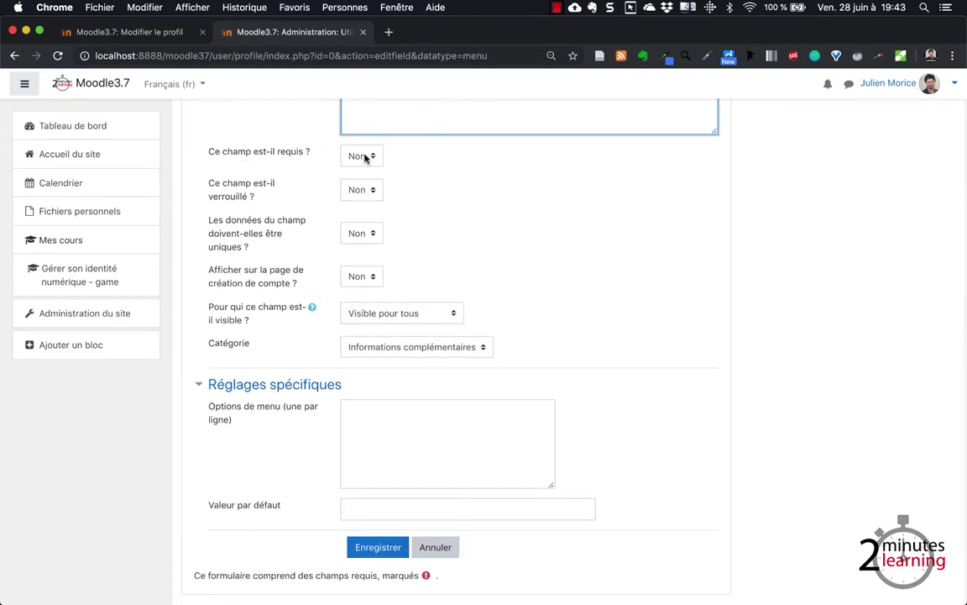
click(366, 158)
click(356, 167)
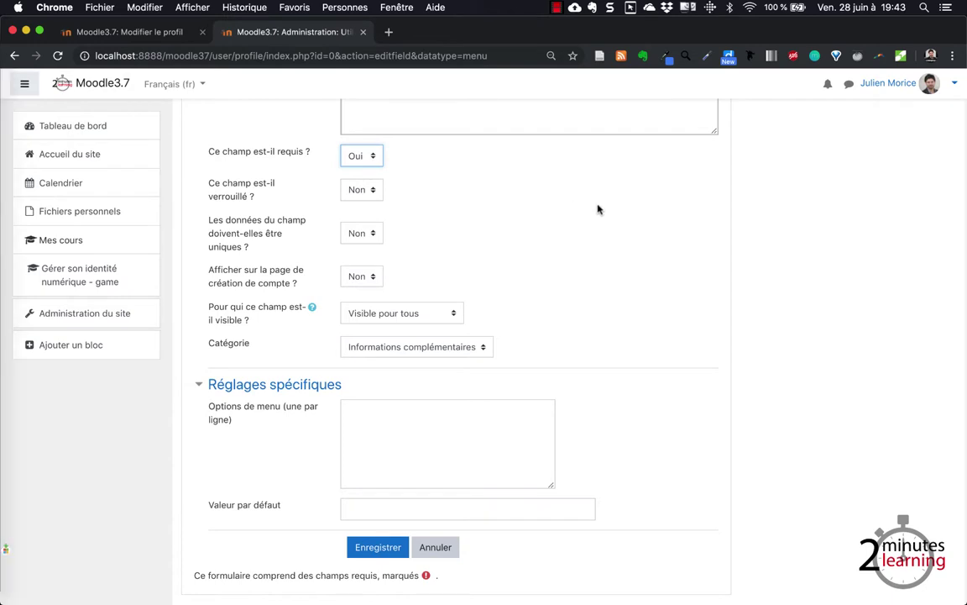
- Enter Etudiant and Apprenti as the menu options, set Etudiant as the default value, and save the field
scroll(599, 214, down, 2)
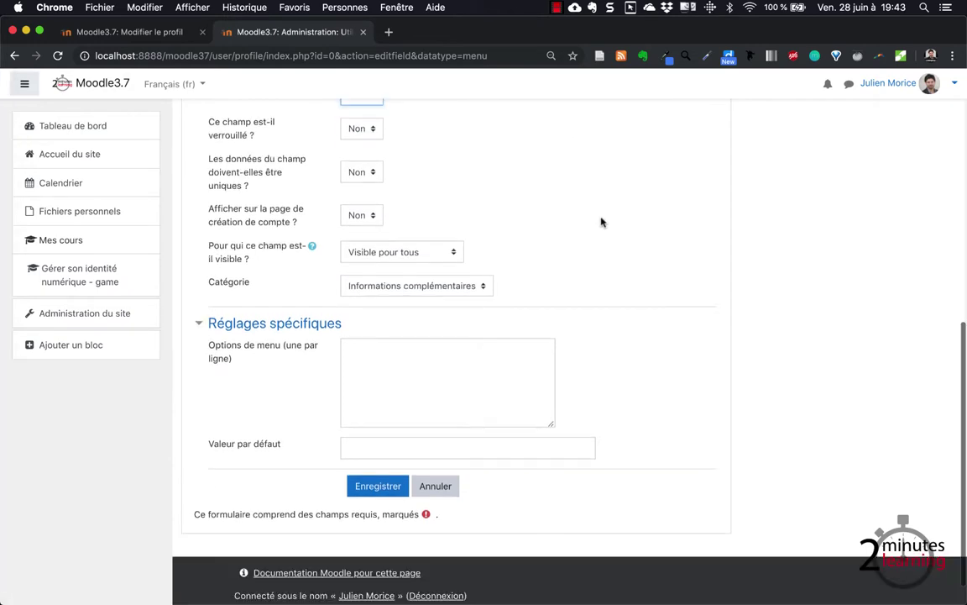
click(405, 367)
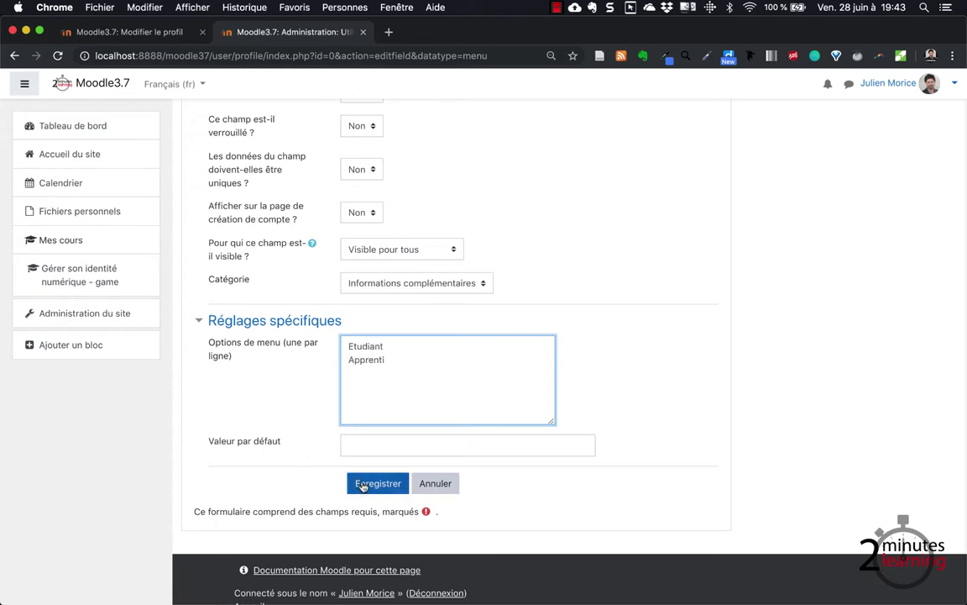
click(363, 446)
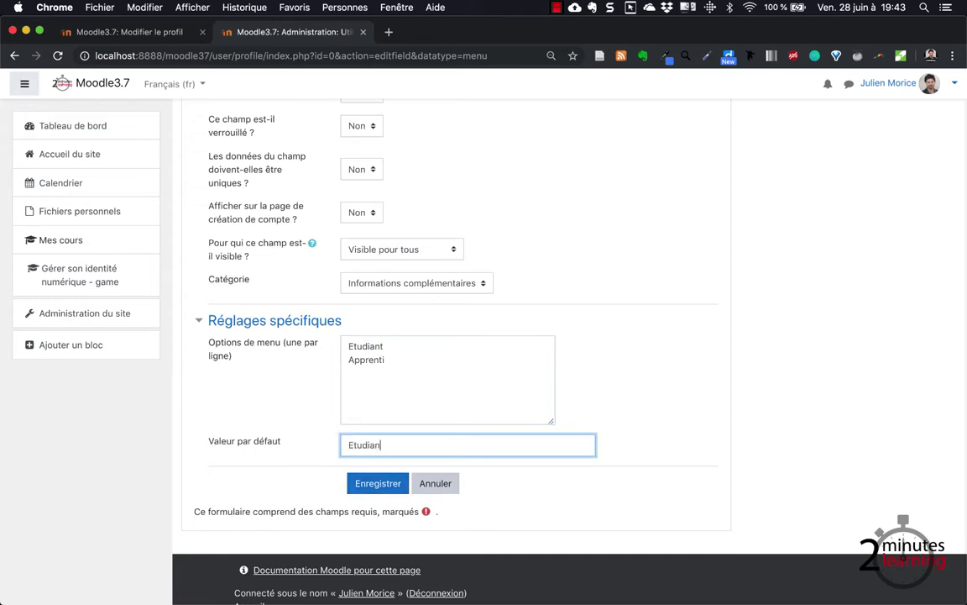
click(357, 487)
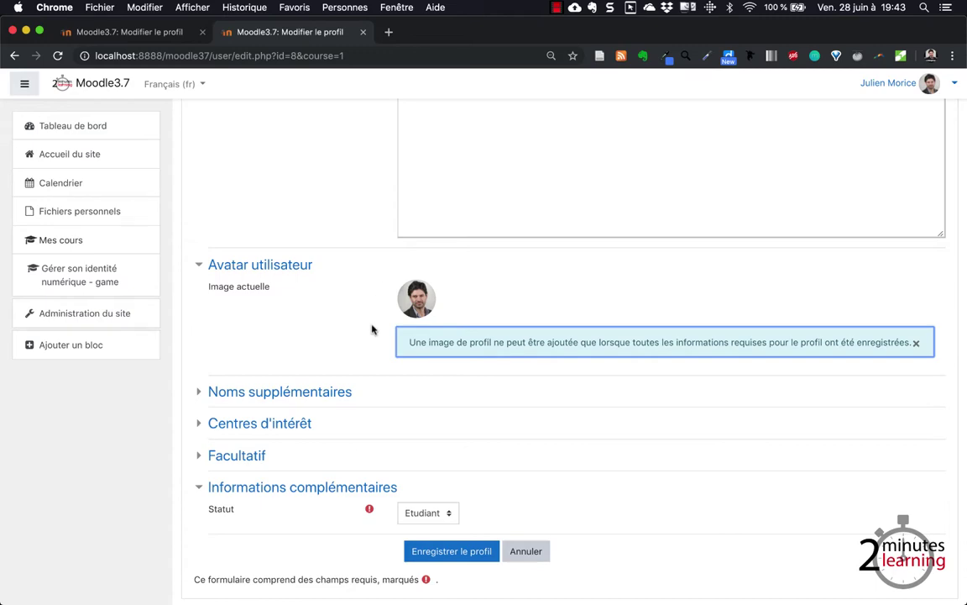
- Check the profile form's Statut options under Informations complémentaires, keep Etudiant selected, and save the profile
scroll(373, 328, up, 10)
scroll(372, 325, down, 5)
scroll(372, 325, down, 5)
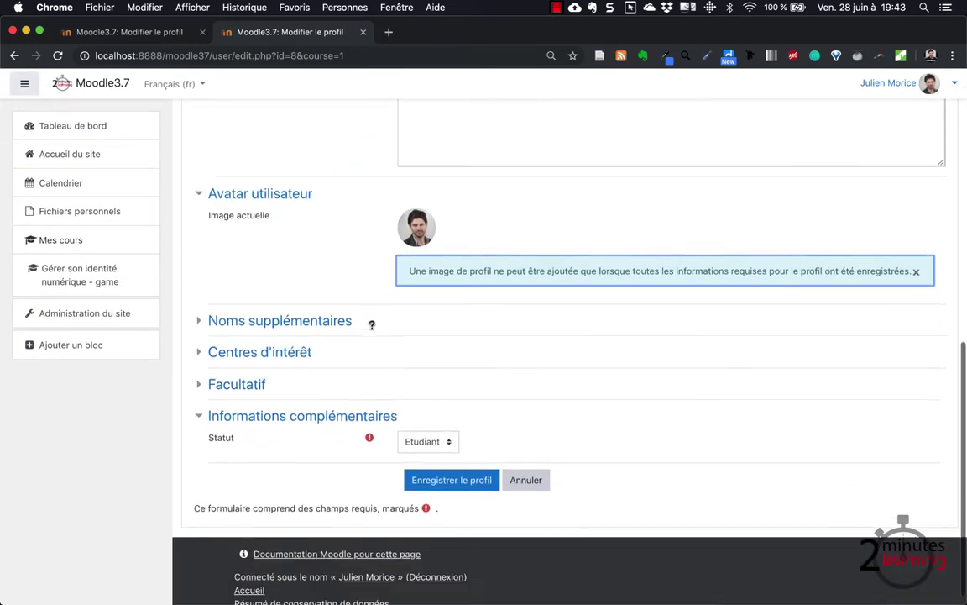
scroll(250, 276, up, 10)
scroll(246, 264, down, 10)
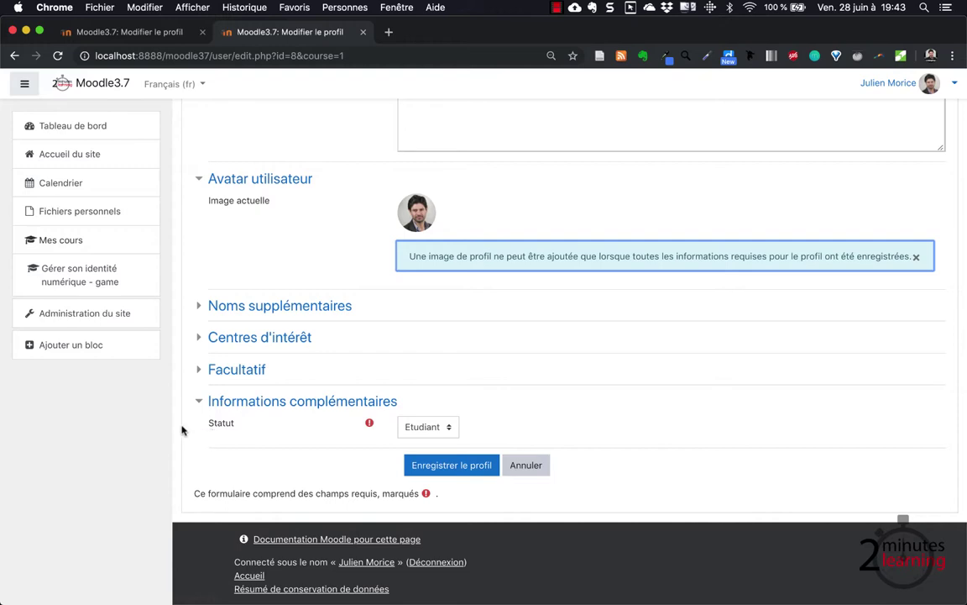
click(422, 427)
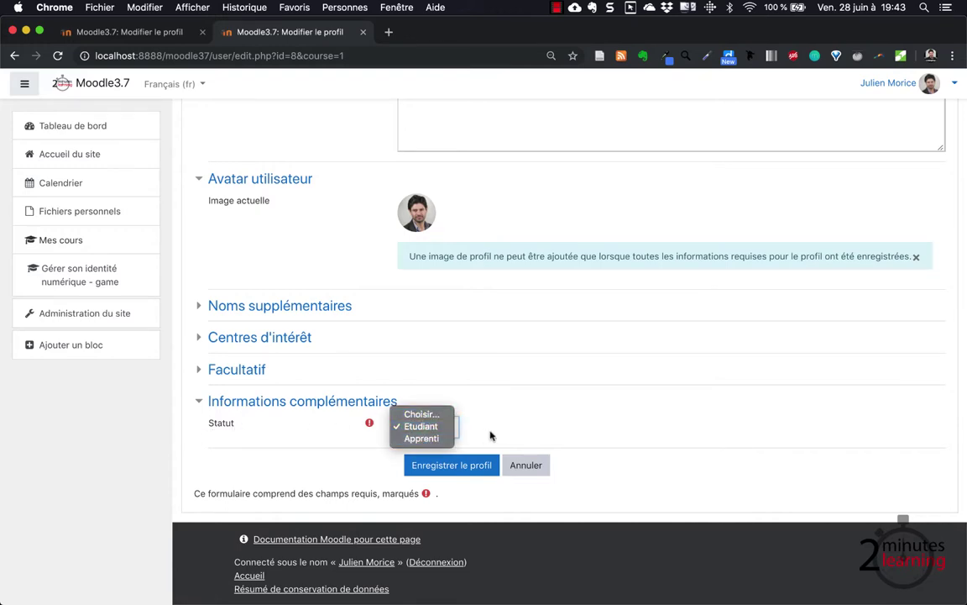
click(440, 430)
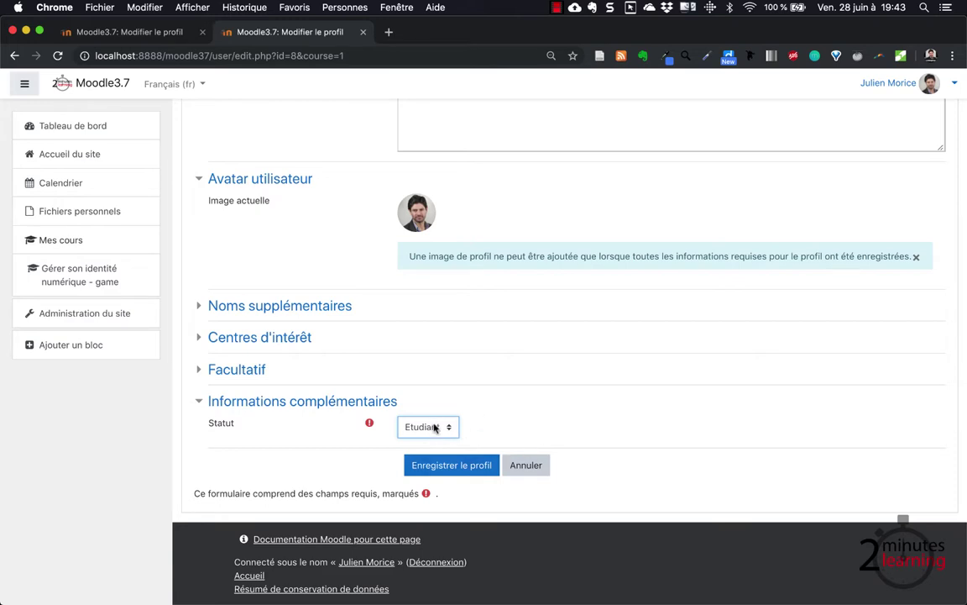
click(453, 467)
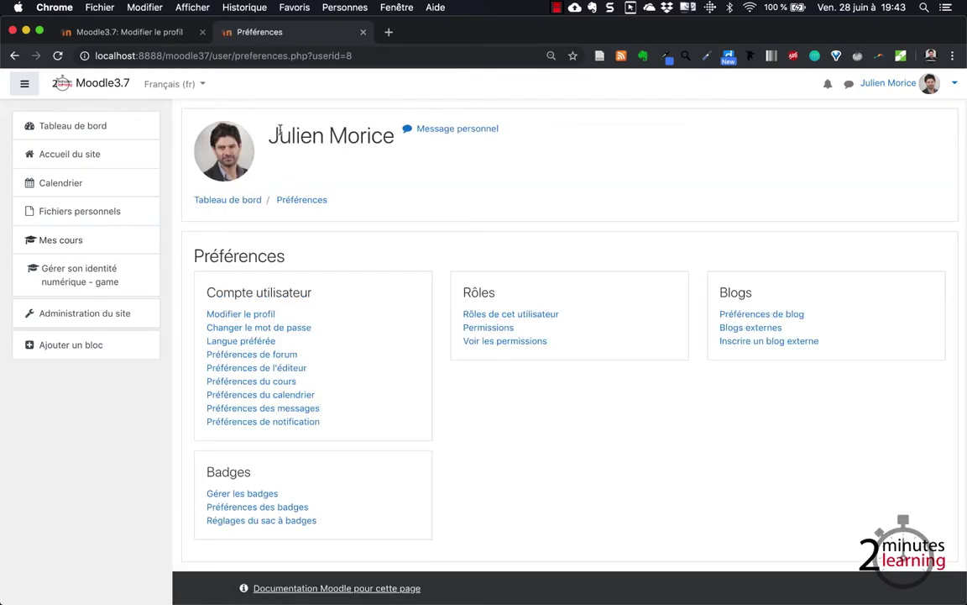
- Switch to the student test user's Chrome profile and log in to Moodle with the filled-in credentials
click(340, 11)
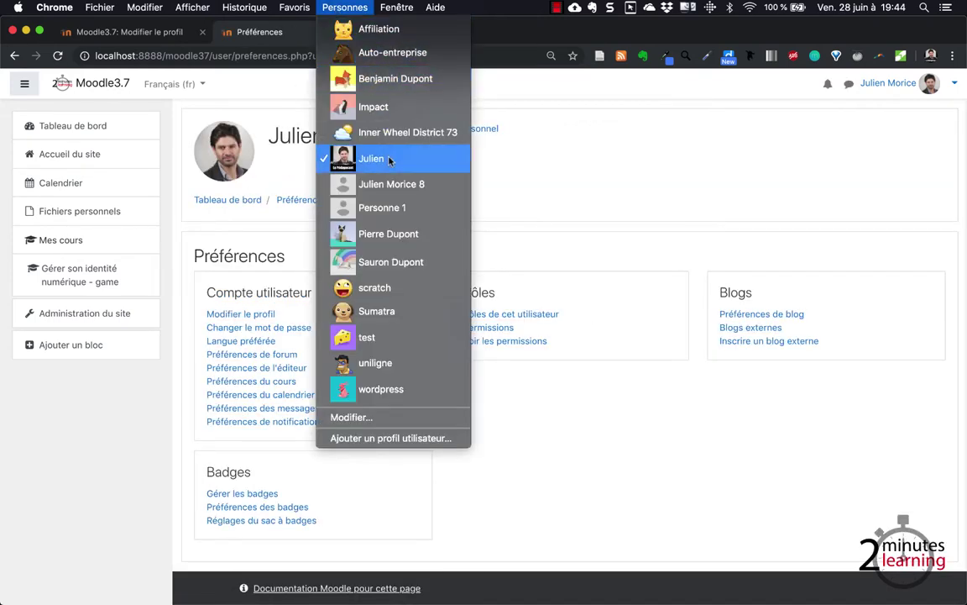
click(388, 235)
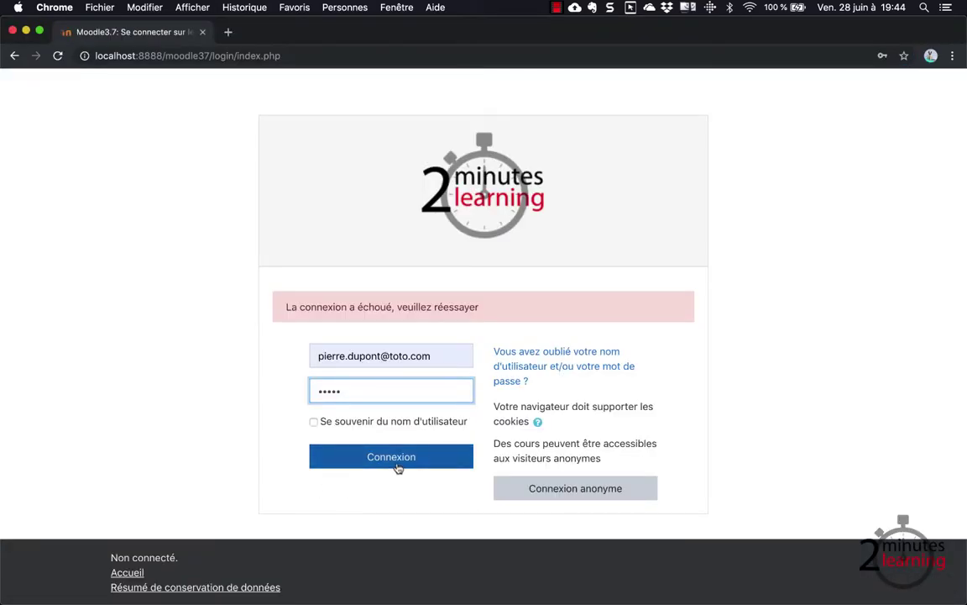
click(398, 466)
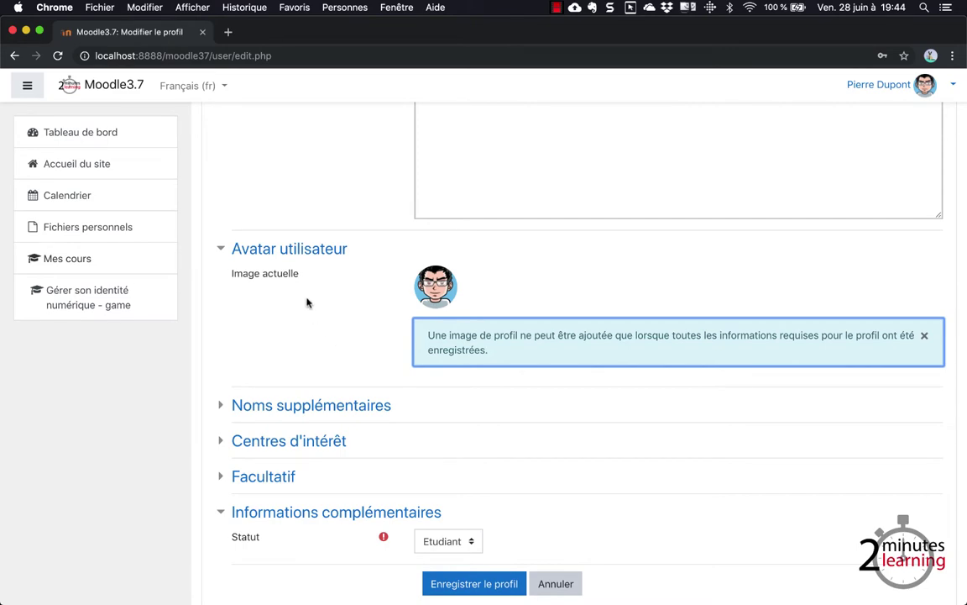
- Review the student's profile form and its Statut options, keep Etudiant selected, and save the profile
scroll(307, 302, up, 8)
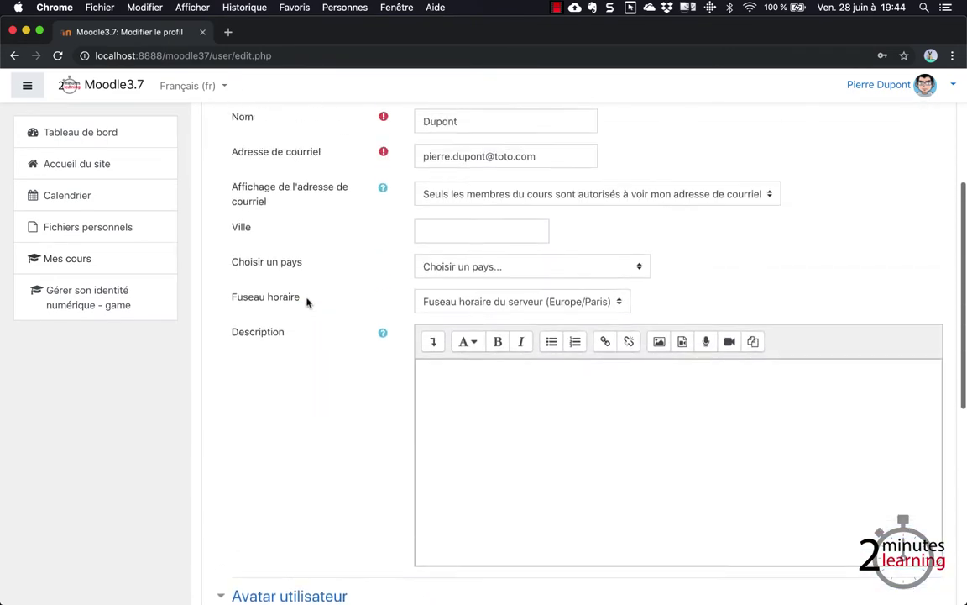
scroll(307, 302, up, 3)
scroll(308, 303, down, 10)
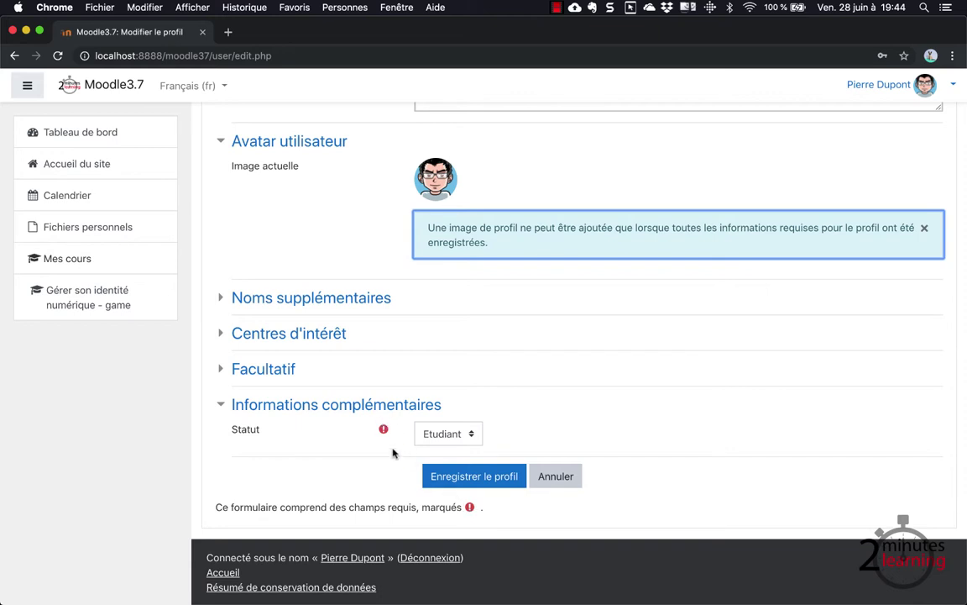
click(449, 433)
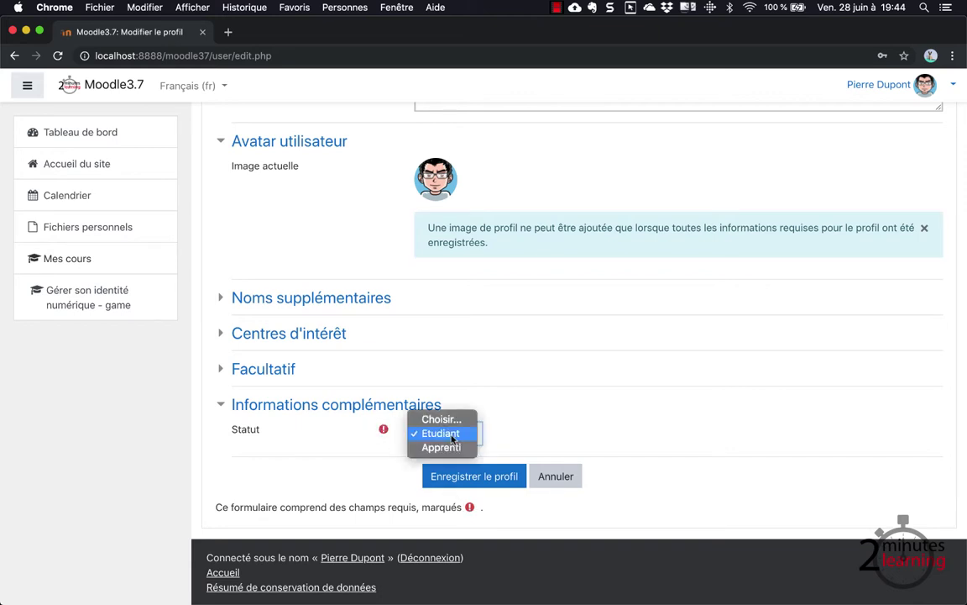
click(578, 429)
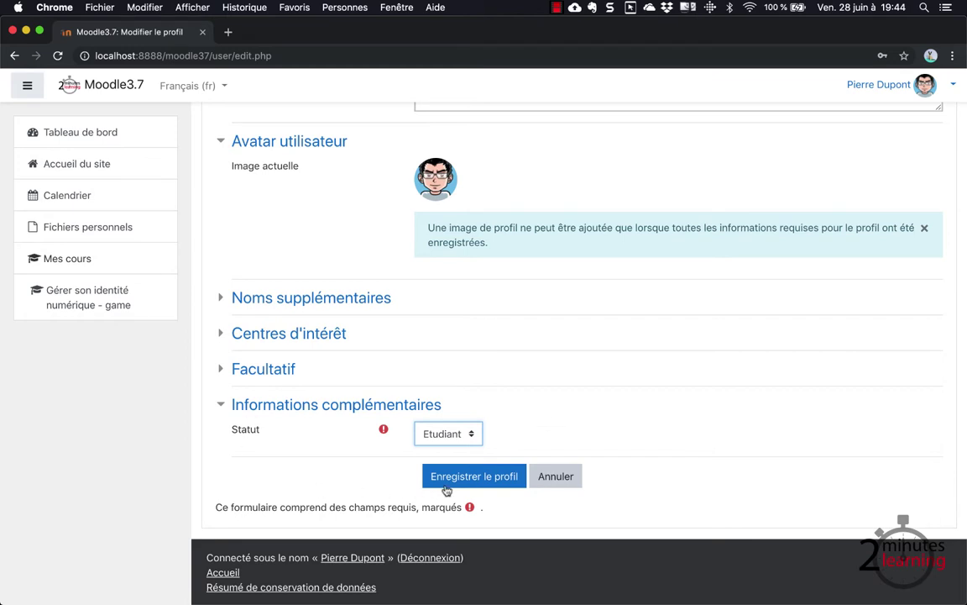
click(474, 476)
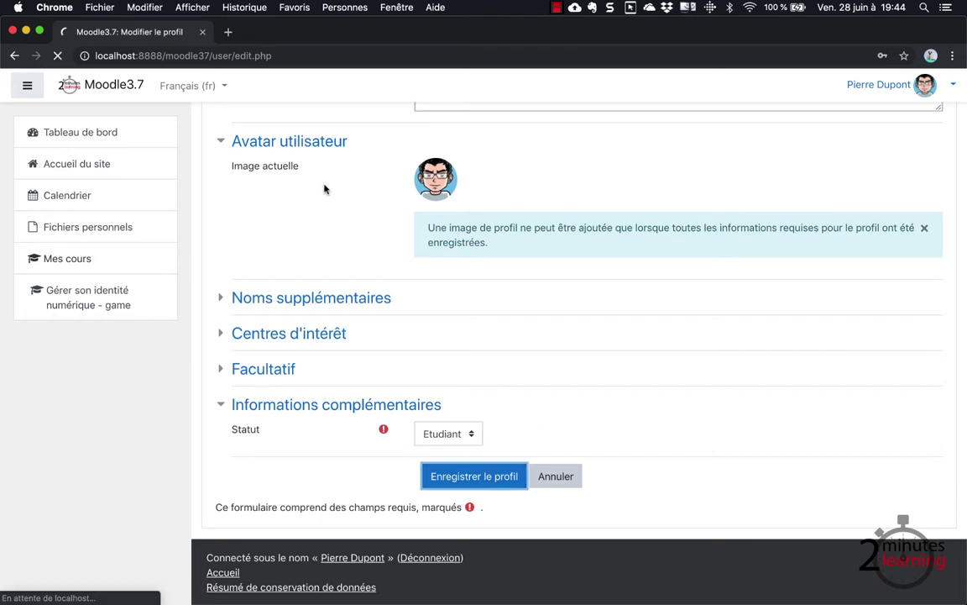